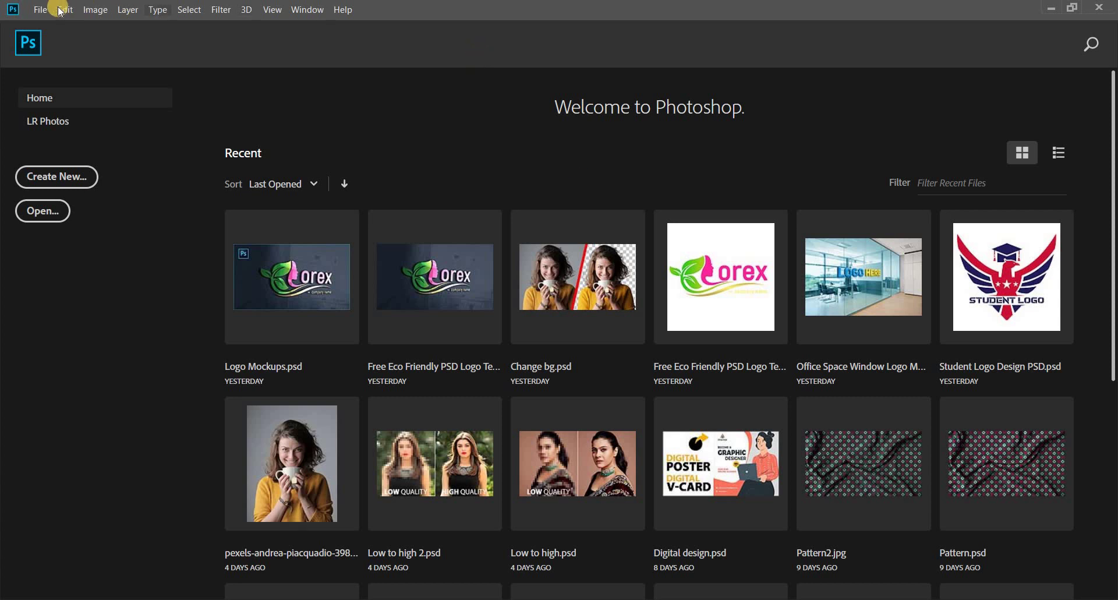
Open the PDF Presentation dialog from File > Automate.
left_click(37, 10)
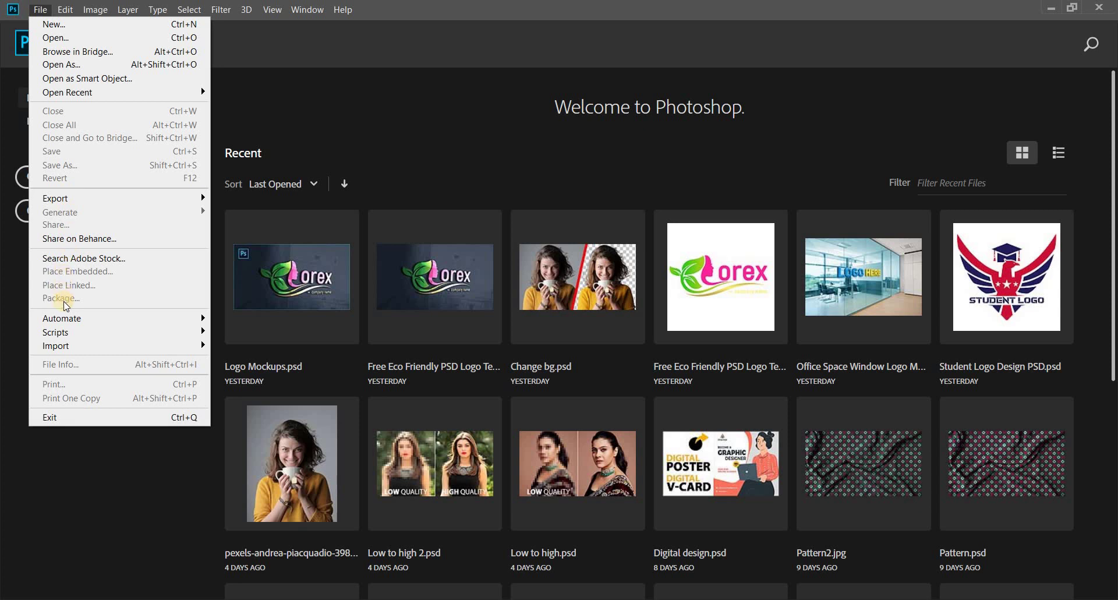
mouse_move(61, 318)
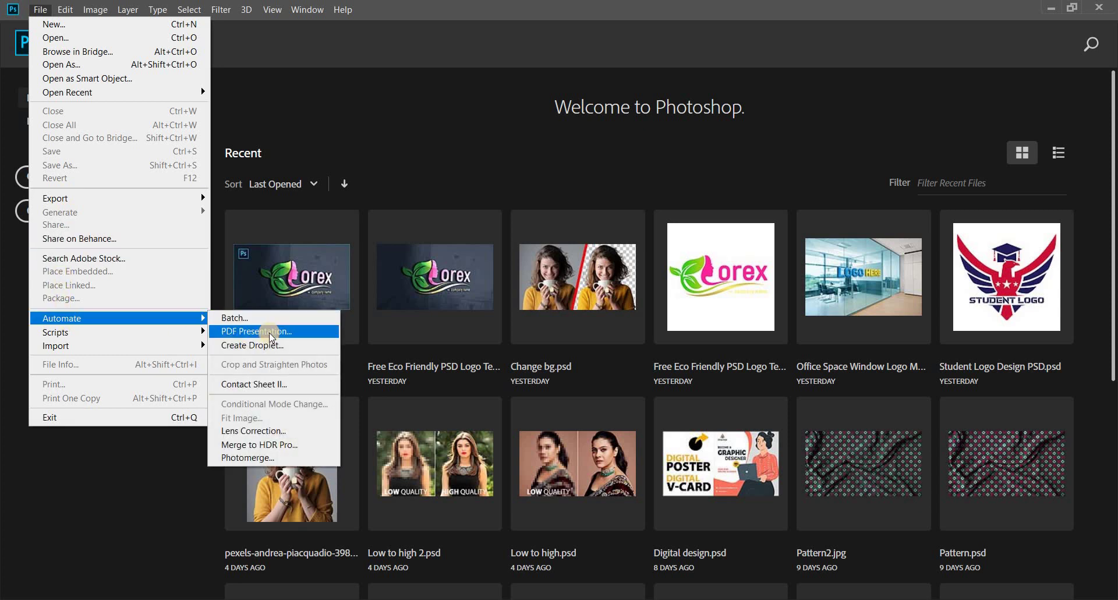
left_click(271, 331)
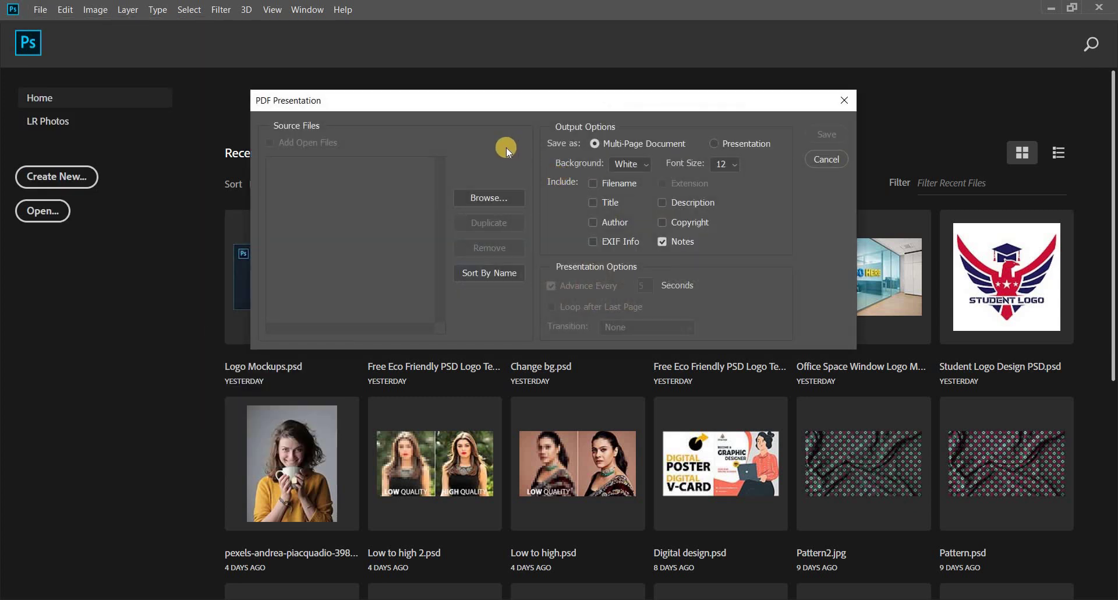
Add the WhatsApp certificate image from the Desktop as the presentation's source file.
left_click(484, 199)
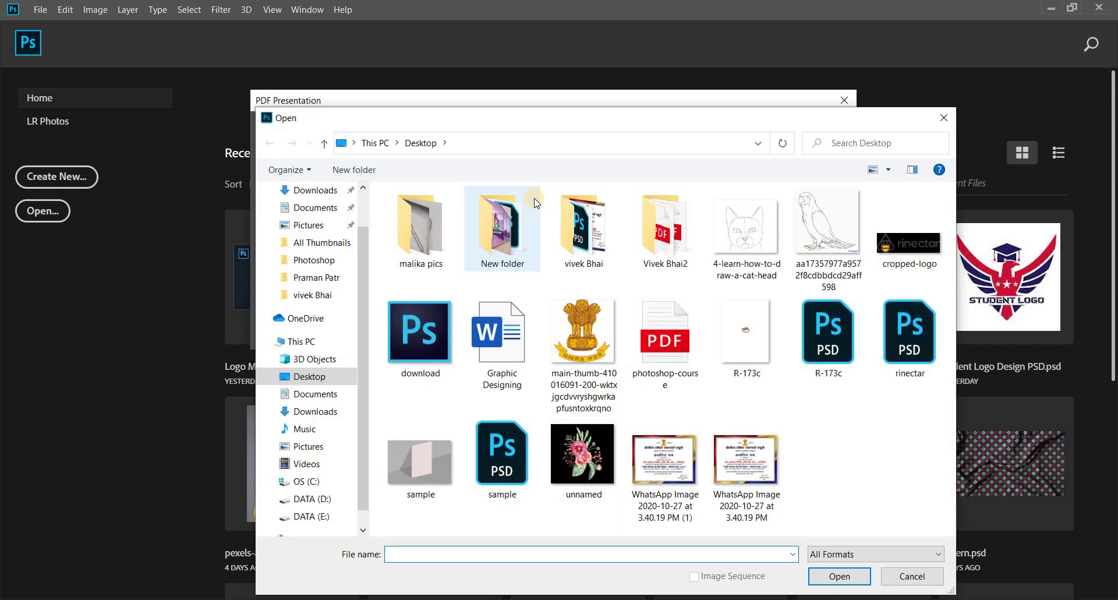
left_click(679, 495)
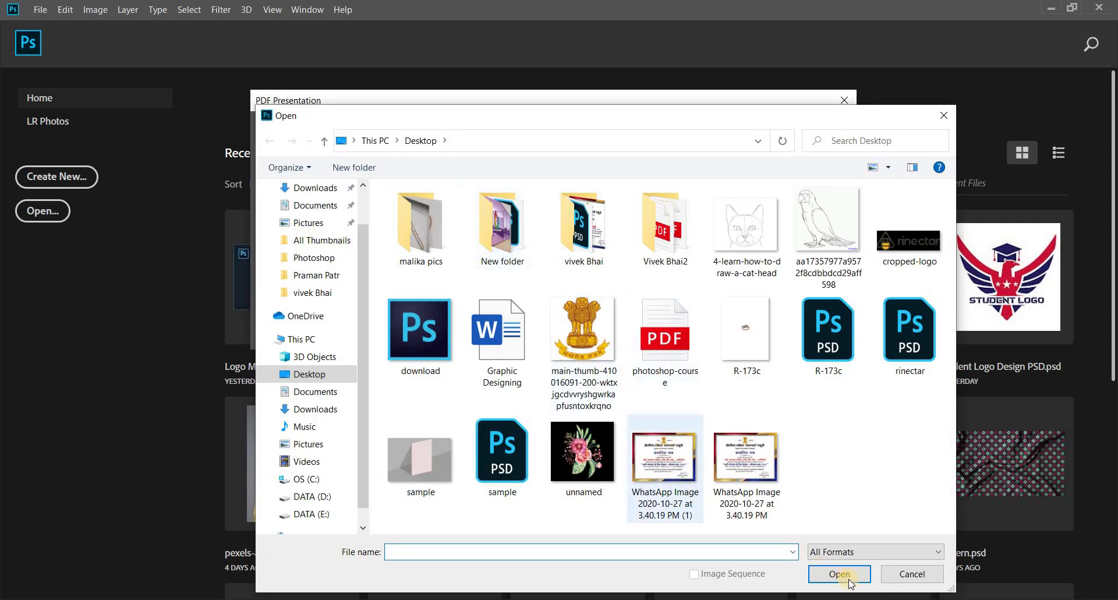
key("Return")
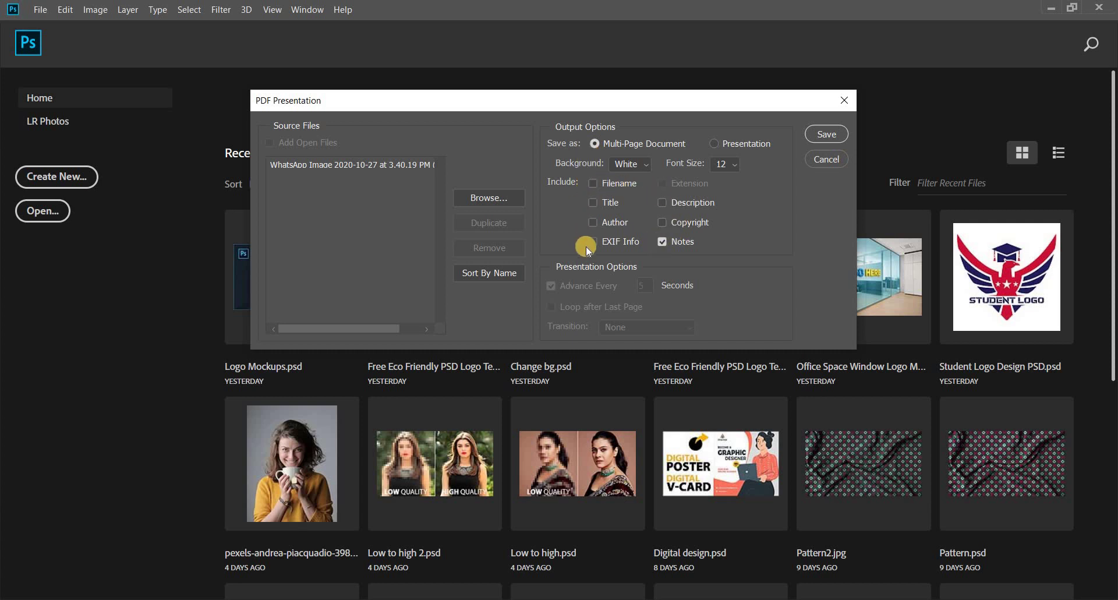
Save the presentation PDF to the Desktop with the name 'password pdf'.
left_click(826, 135)
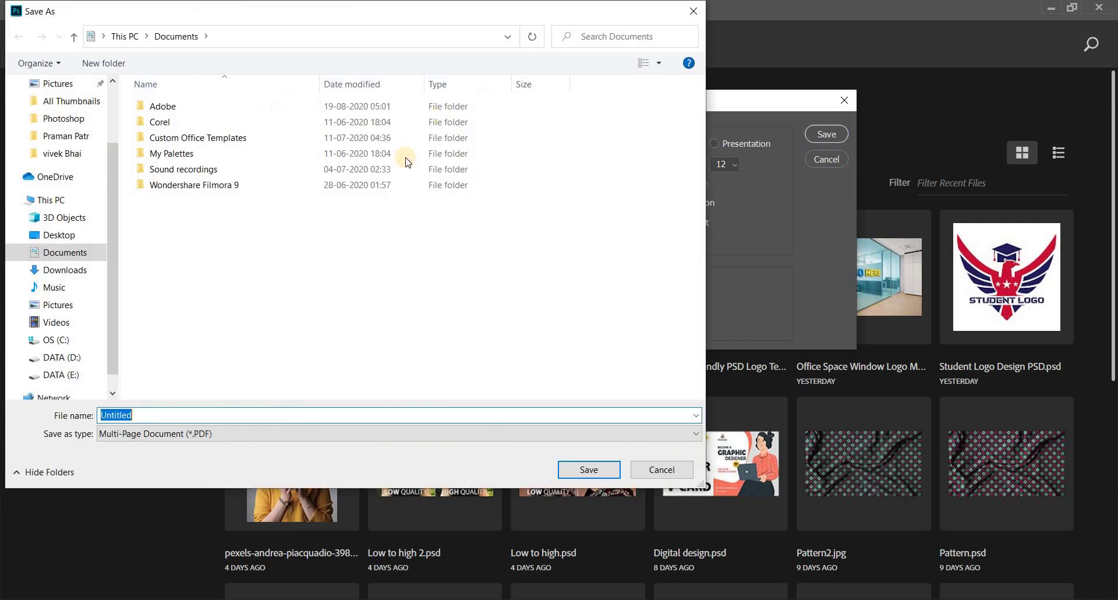
left_click(70, 234)
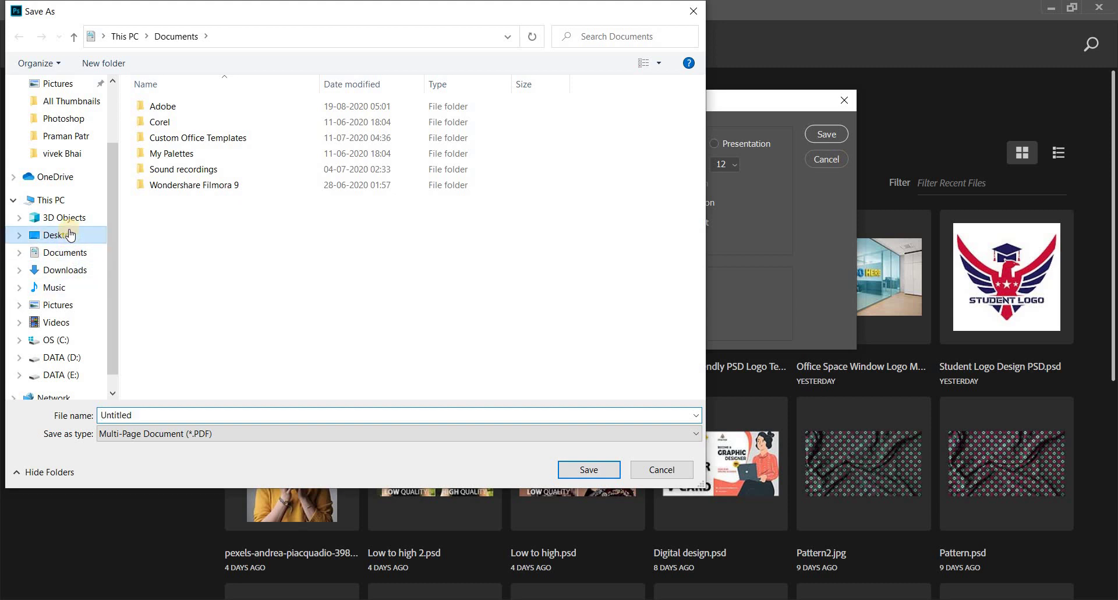
double_click(140, 413)
type("password")
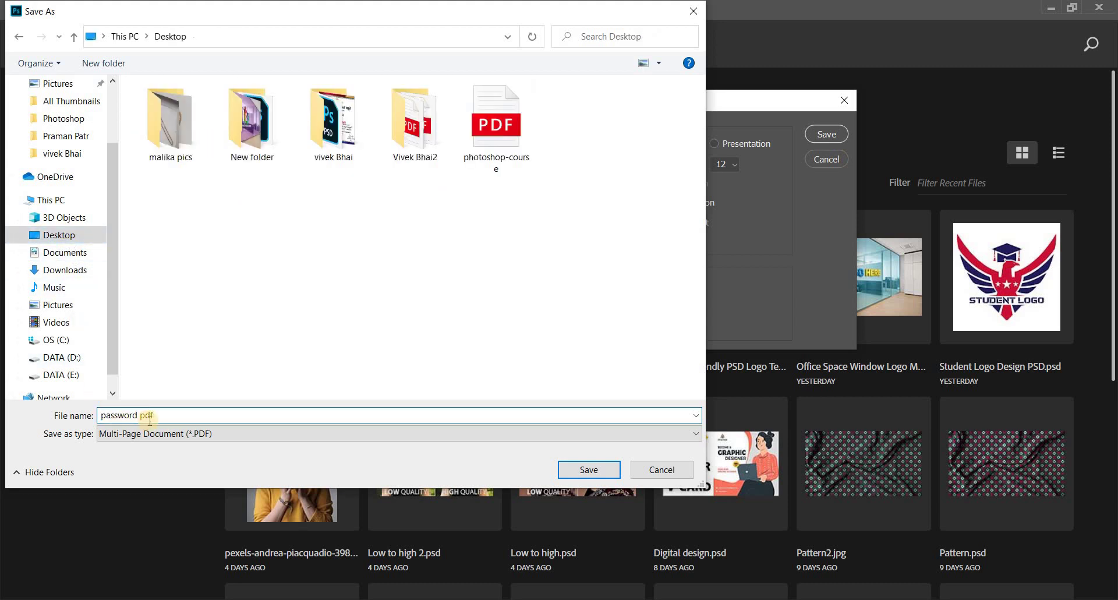
type(" pdf")
left_click(584, 471)
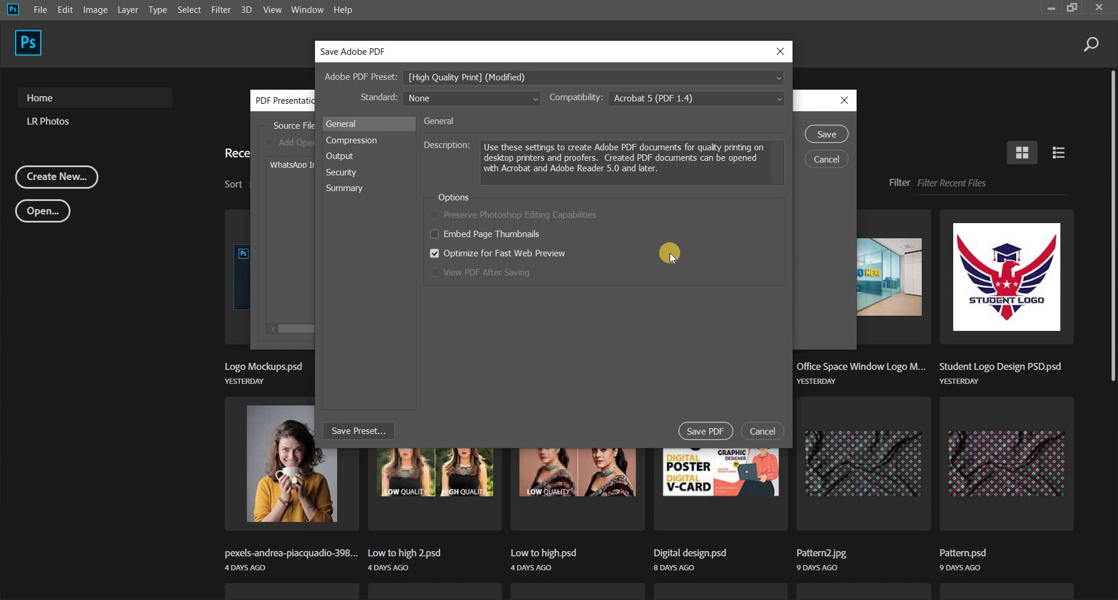
Show the PDF Security settings, leaving the permissions password disabled after toggling it.
left_click(349, 174)
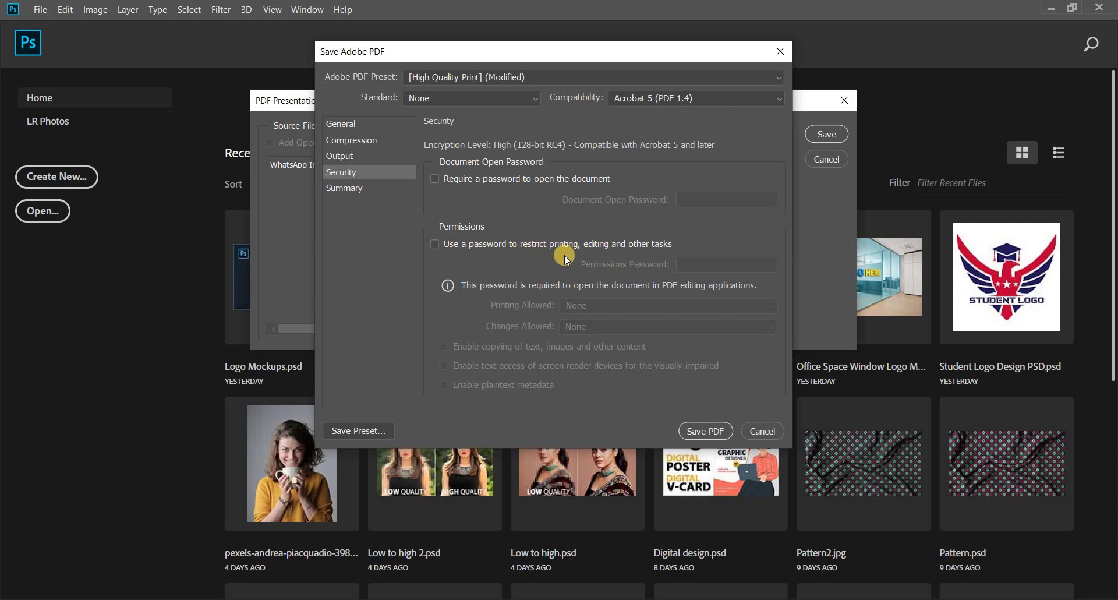
left_click(434, 245)
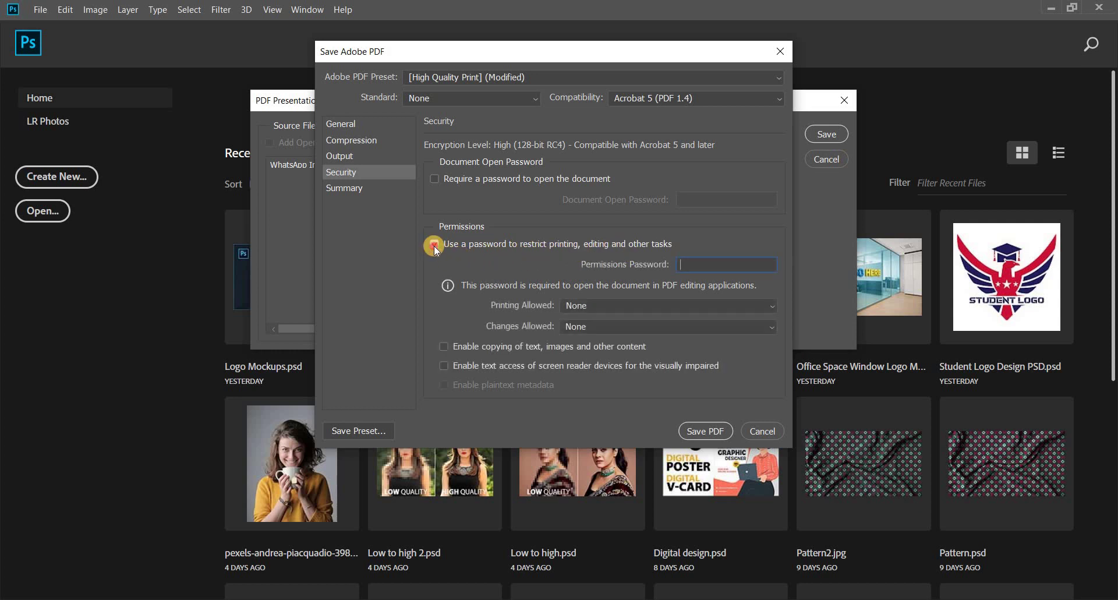
left_click(434, 245)
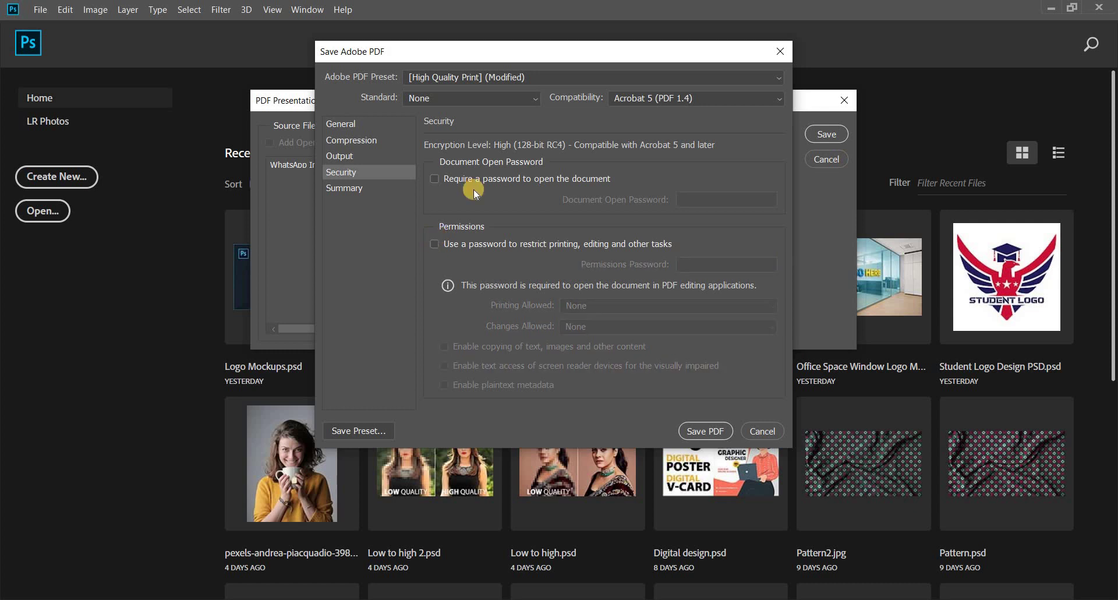
Require a document open password, enter and confirm it, and save the PDF.
left_click(437, 178)
left_click(698, 199)
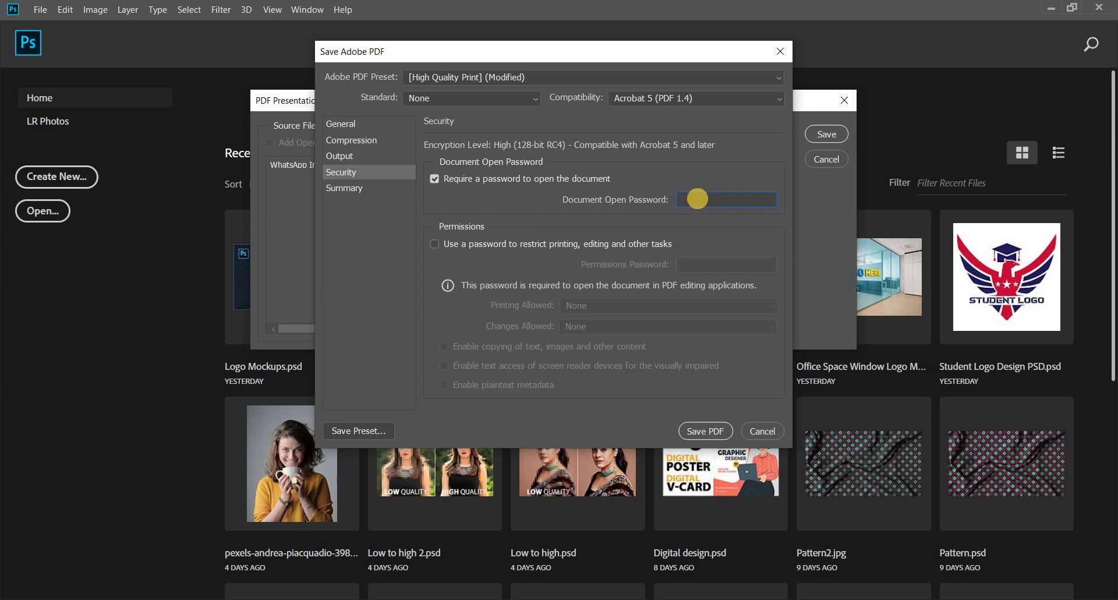
left_click(703, 431)
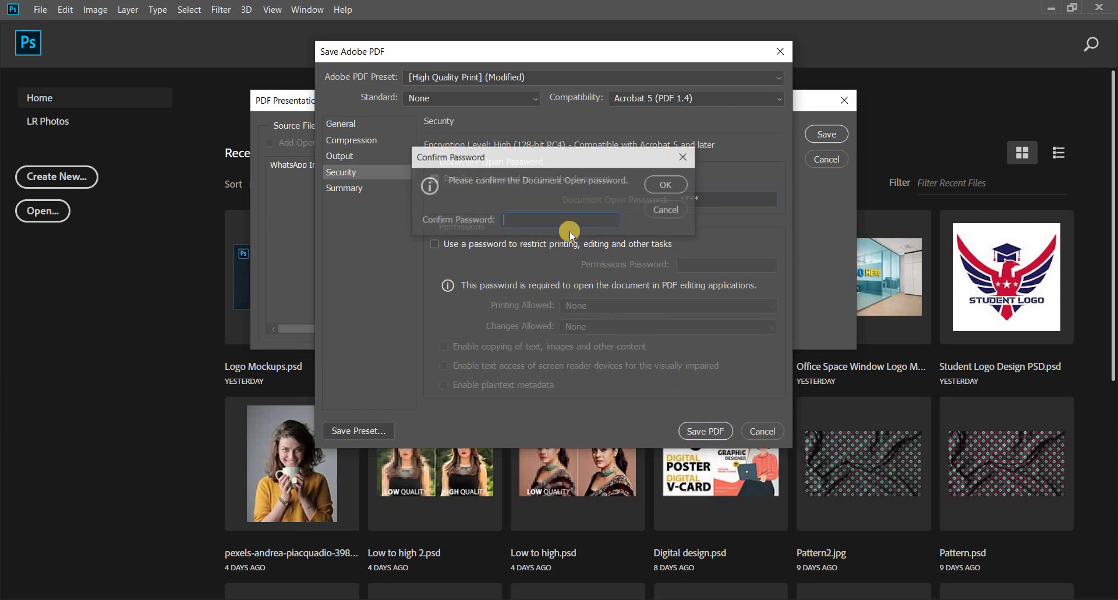
left_click(579, 220)
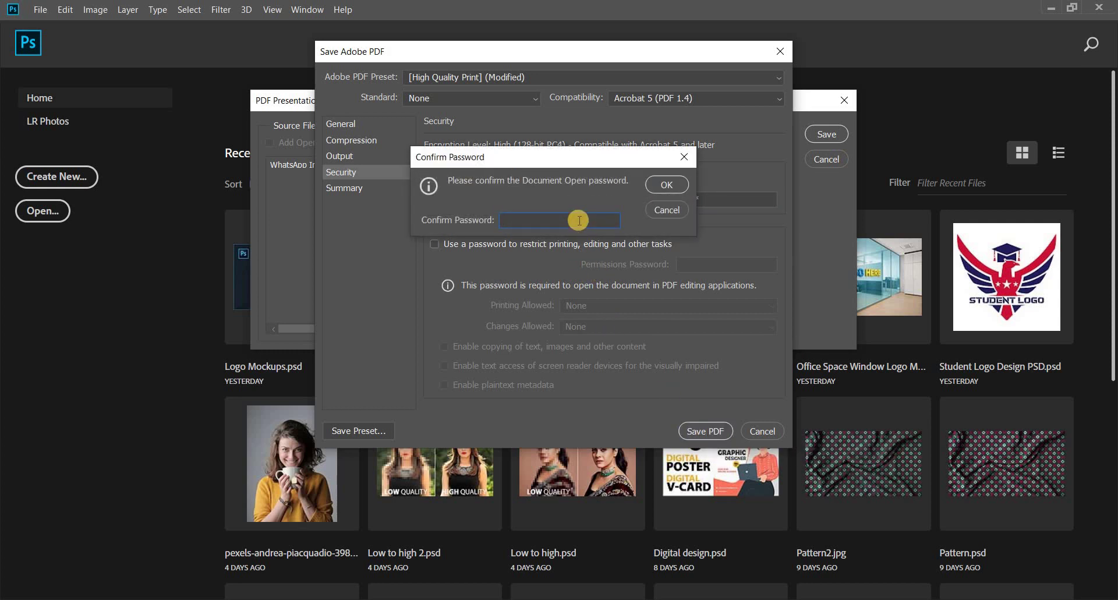
left_click(665, 183)
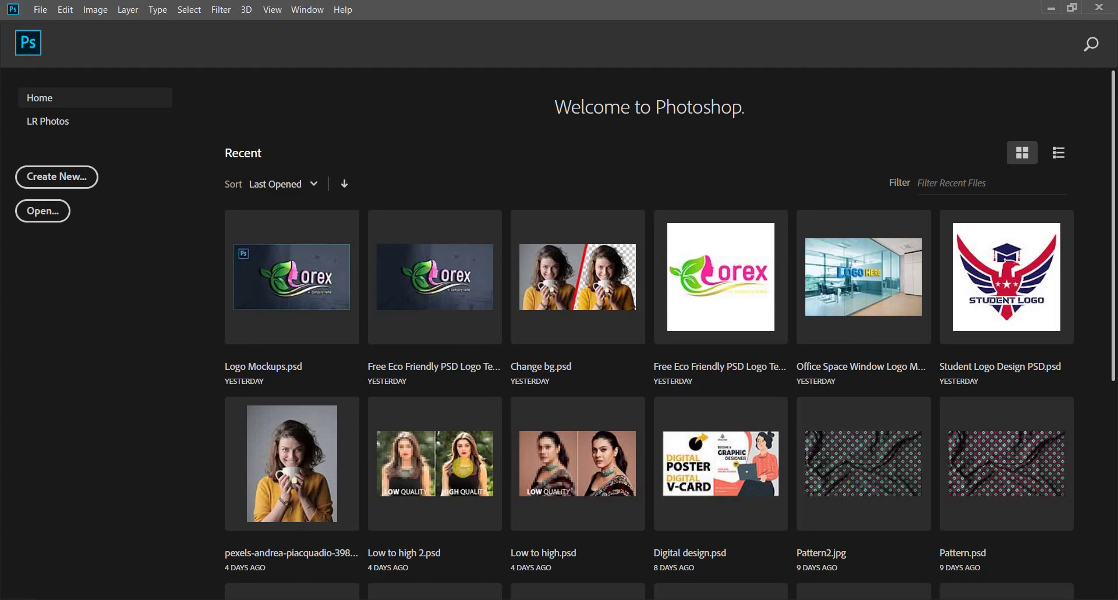
Open the saved 'password pdf' file from the Desktop.
left_click(135, 257)
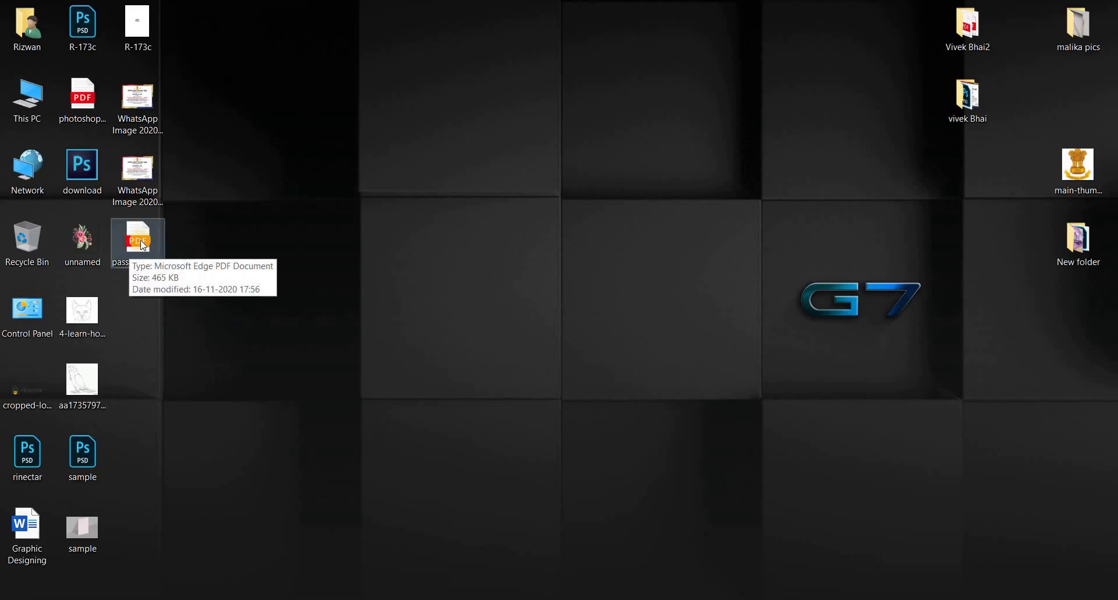
left_click(152, 250)
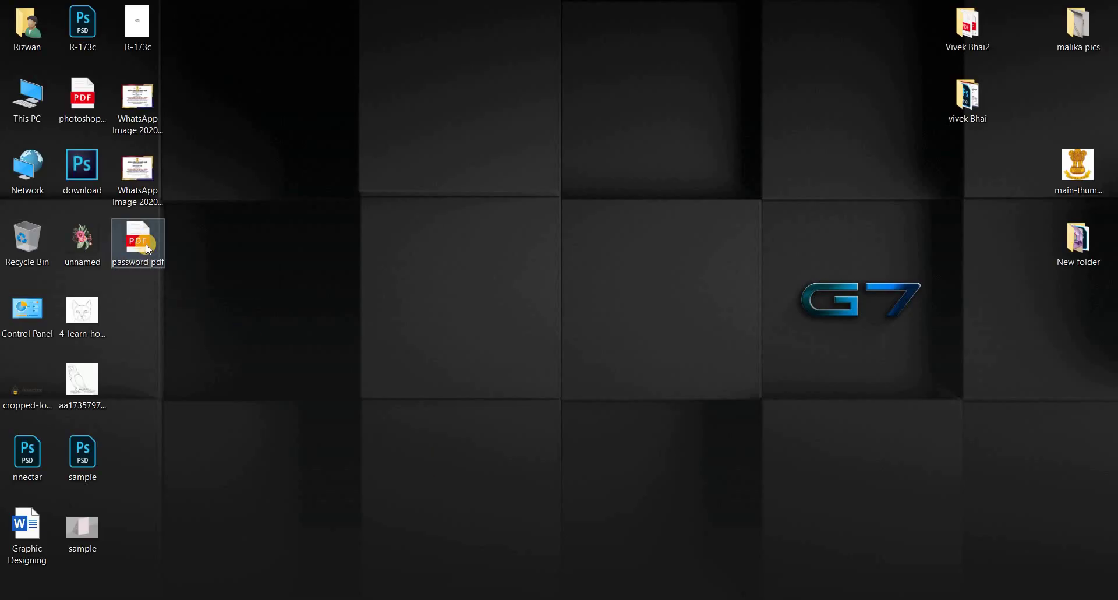
left_click(146, 244)
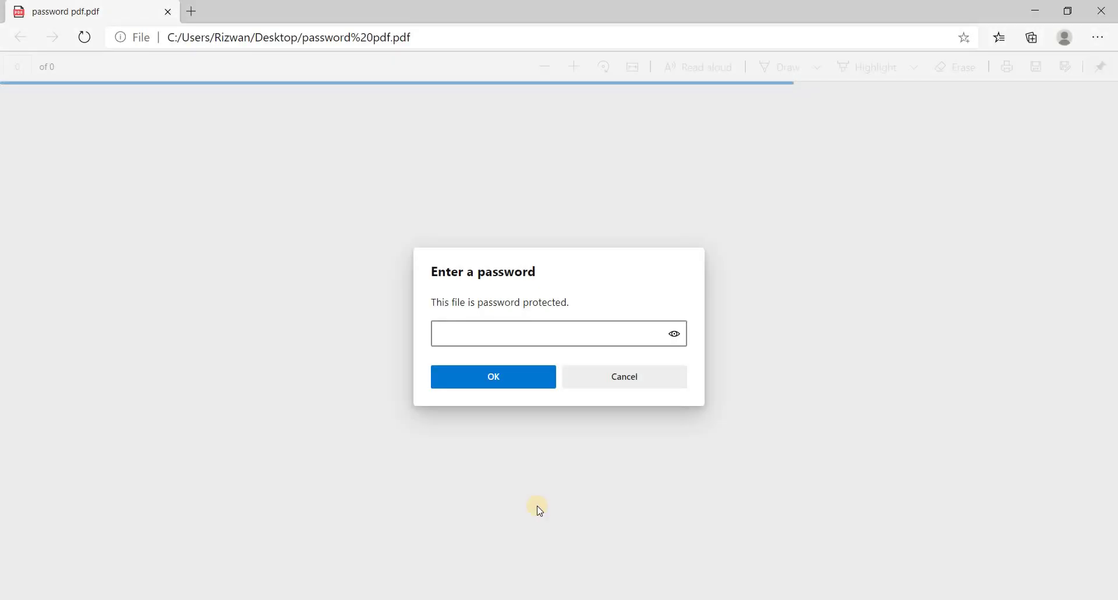
Enter the document open password in Edge to unlock the one-page certificate PDF.
left_click(493, 371)
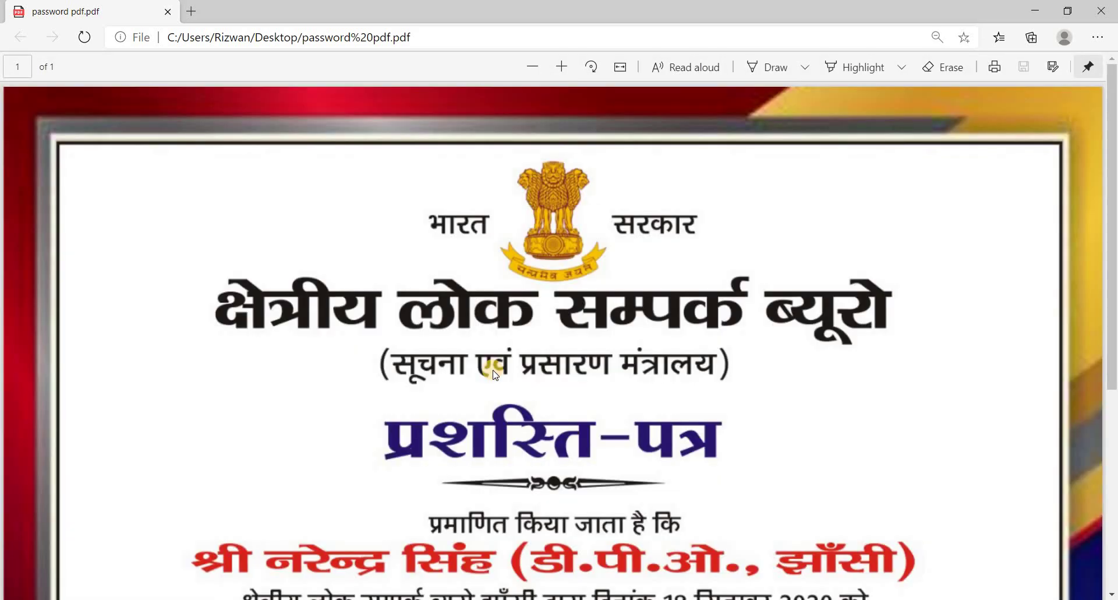